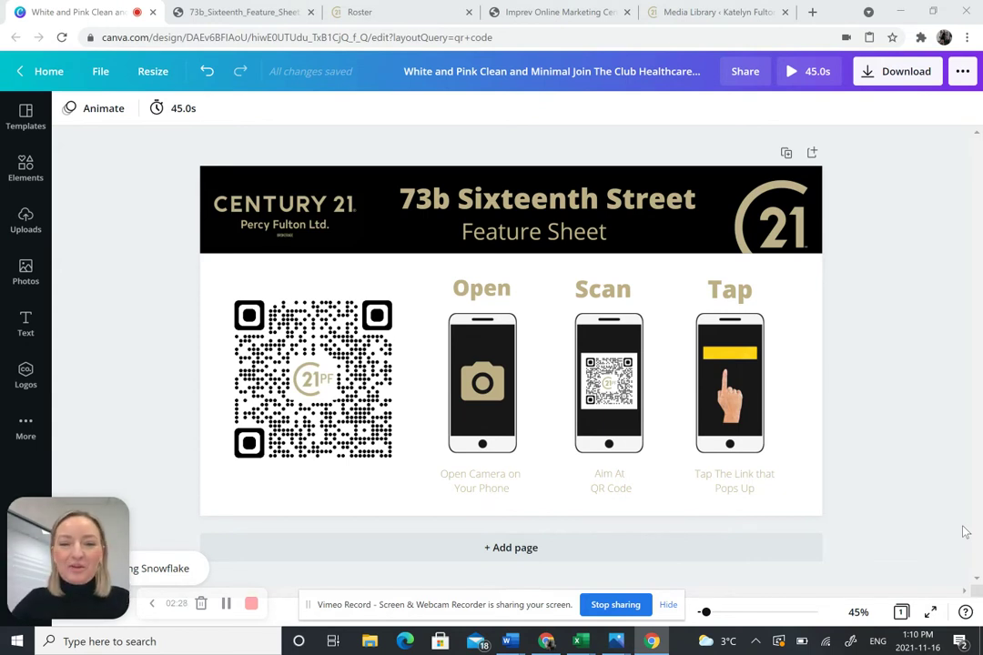
Review the 73b_Sixteenth_Feature_Sheet PDF, then go to the agent's Century 21 profile page.
left_click(258, 20)
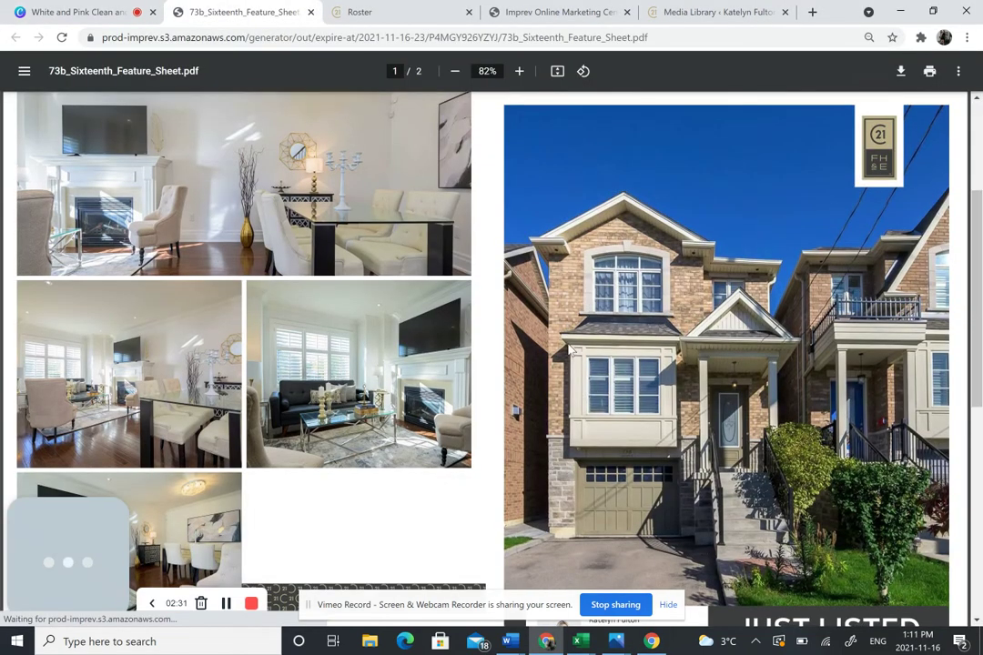
scroll(555, 344, "down", 5)
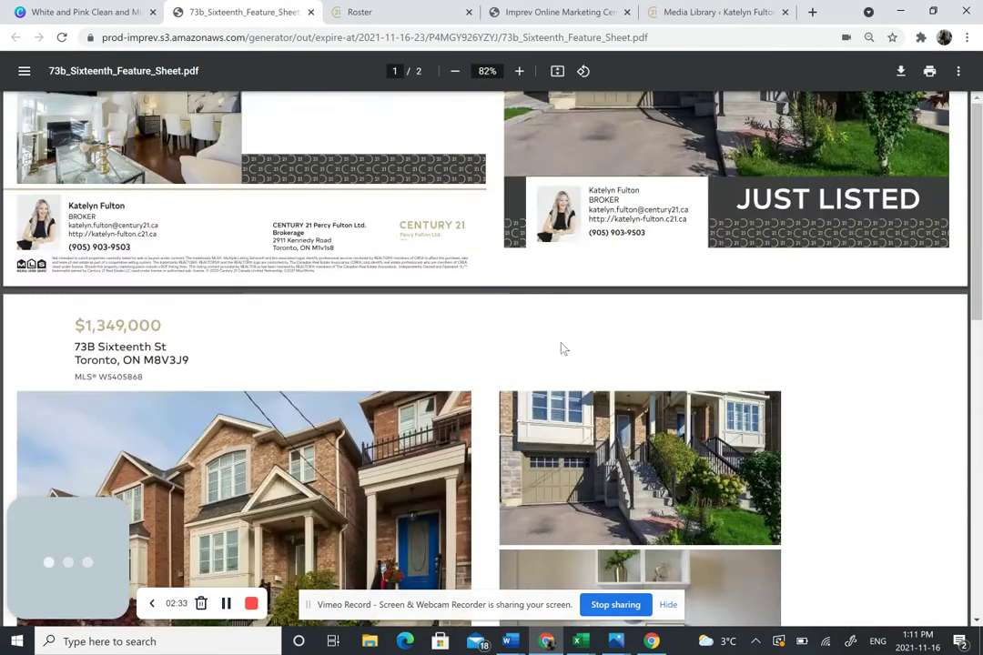
scroll(555, 344, "up", 5)
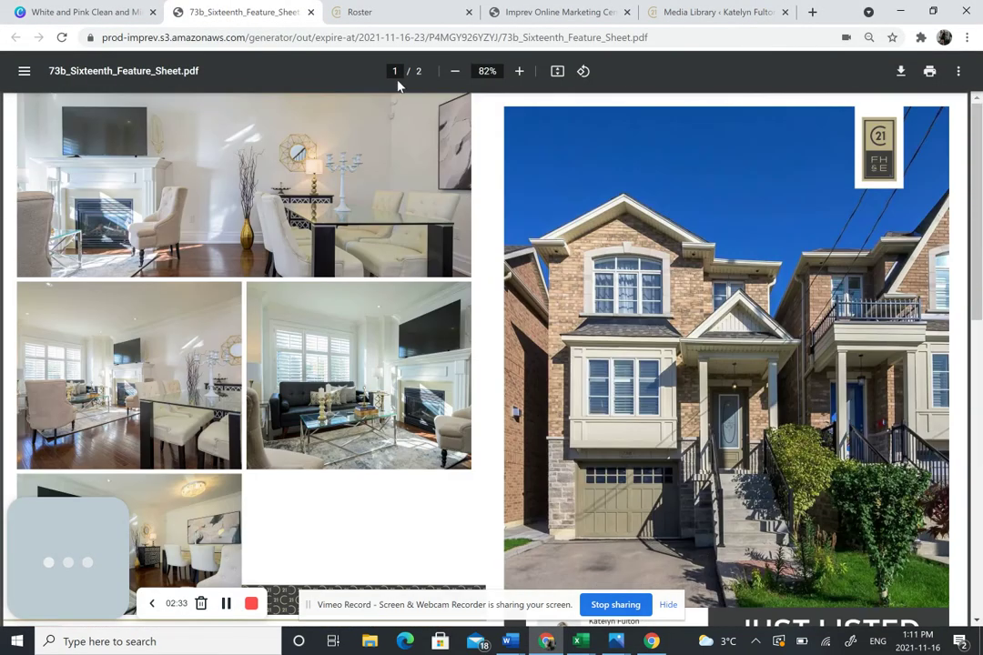
left_click(373, 14)
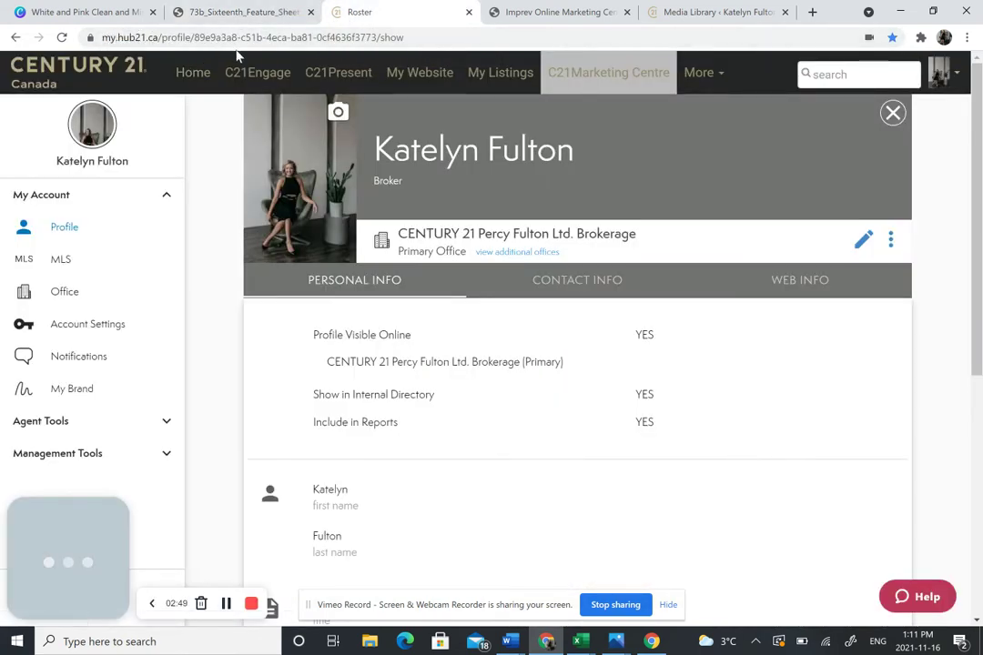
In C21Marketing Centre, open the 73b Sixteenth Feature Sheet brochure under 73B Sixteenth St and request its PDF download.
left_click(599, 80)
left_click(559, 20)
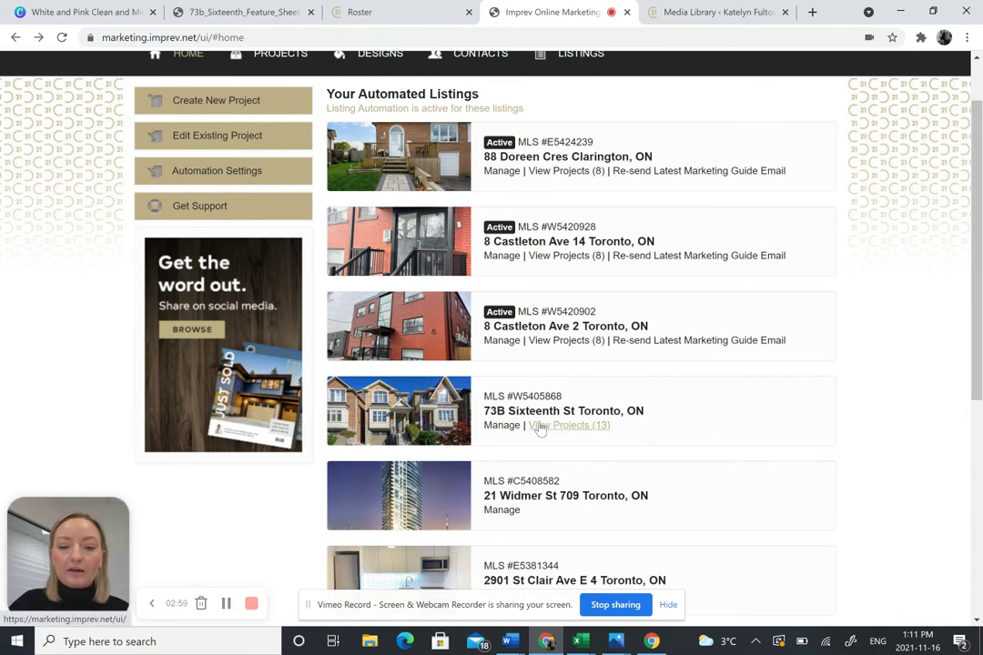
left_click(542, 426)
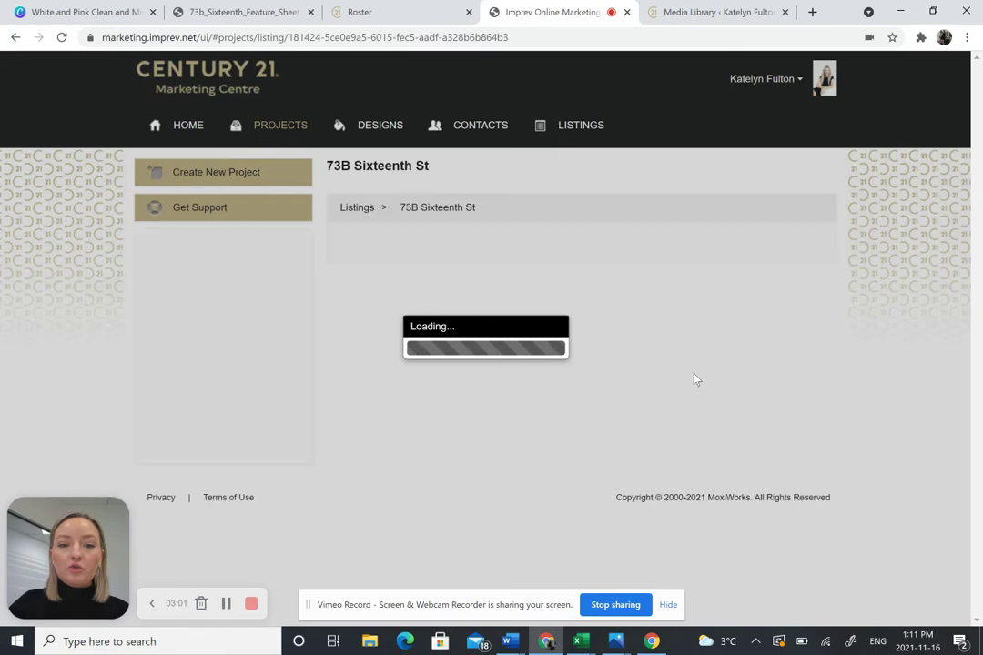
scroll(554, 401, "down", 3)
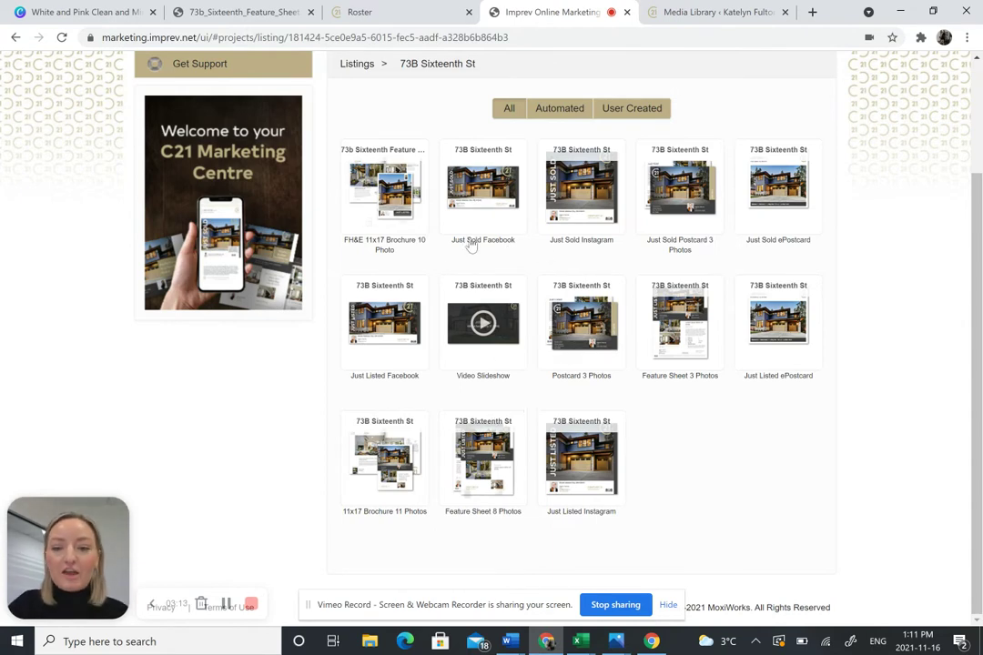
left_click(384, 191)
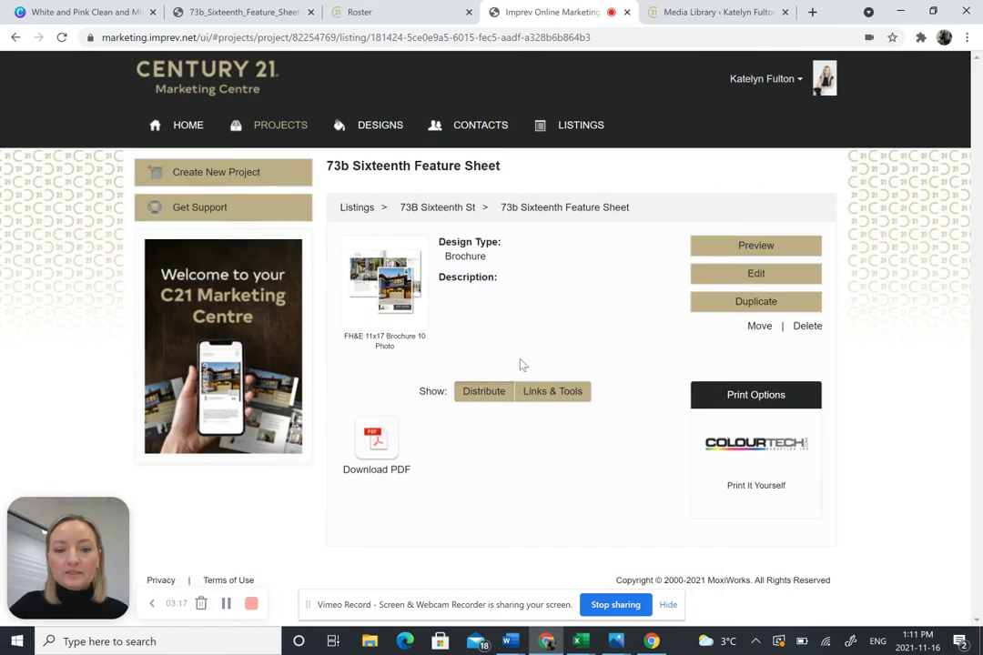
left_click(394, 448)
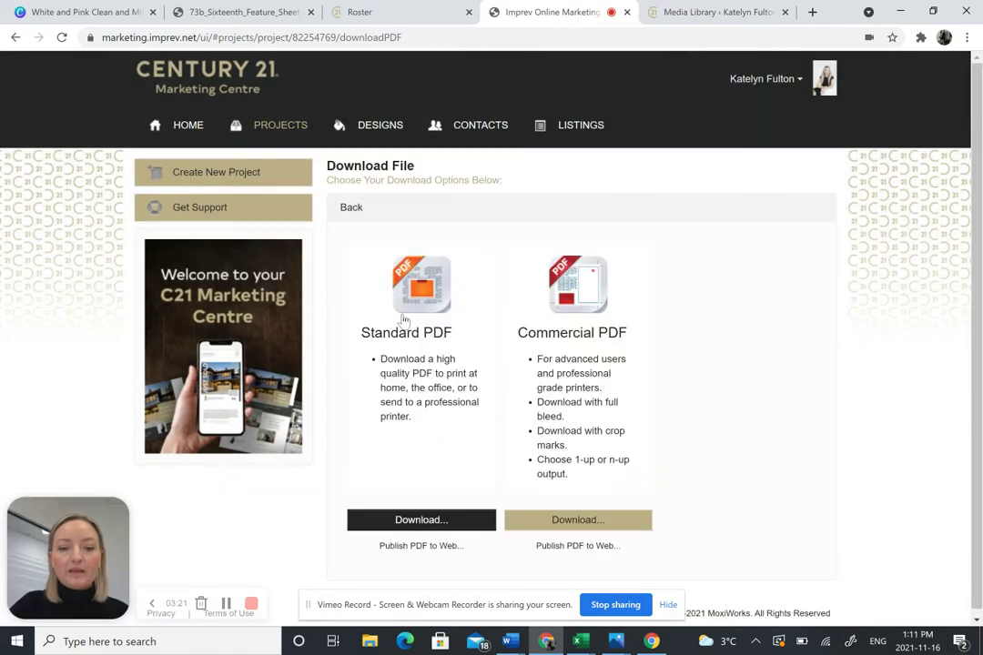
Download the brochure as a Standard PDF and view page 1 of the generated file.
left_click(421, 520)
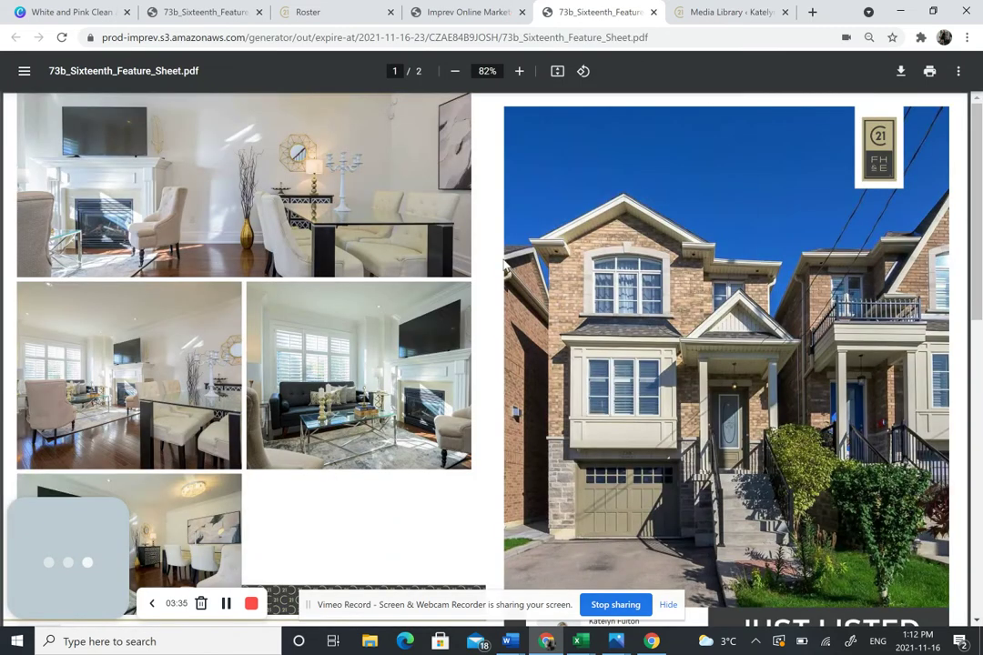
scroll(437, 364, "down", 1)
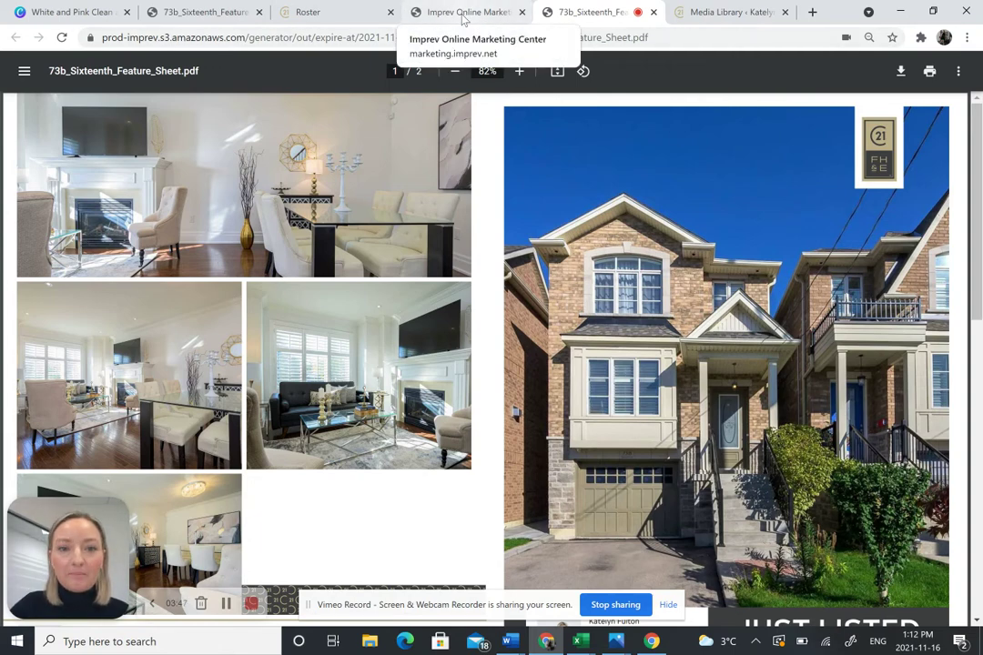
Upload 73b_Sixteenth_Feature_Sheet.pdf to the website's Image Library and open the uploaded file's details.
left_click(309, 12)
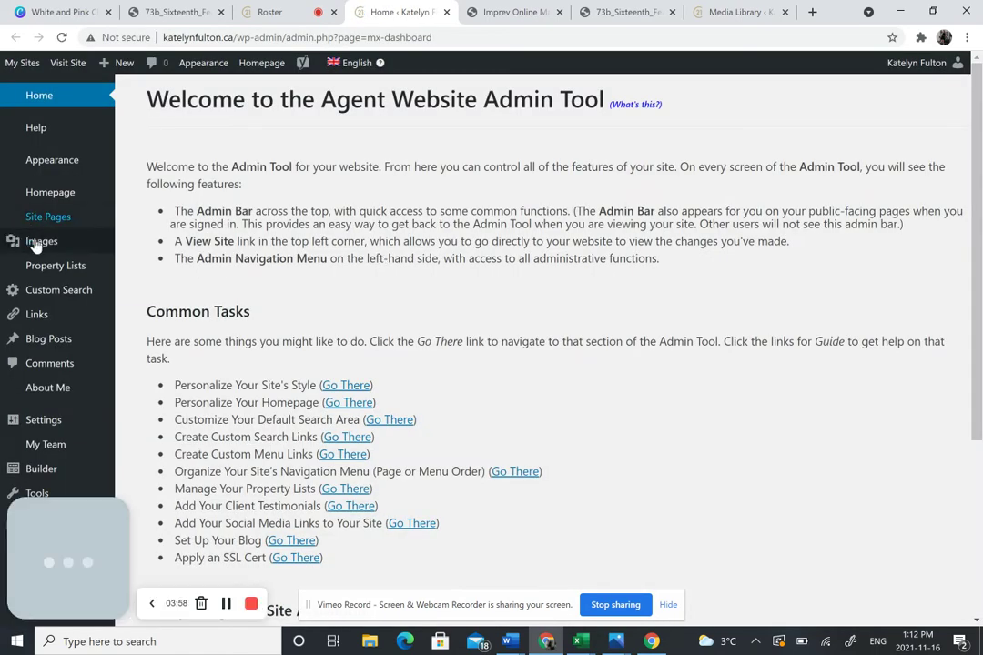
mouse_move(40, 248)
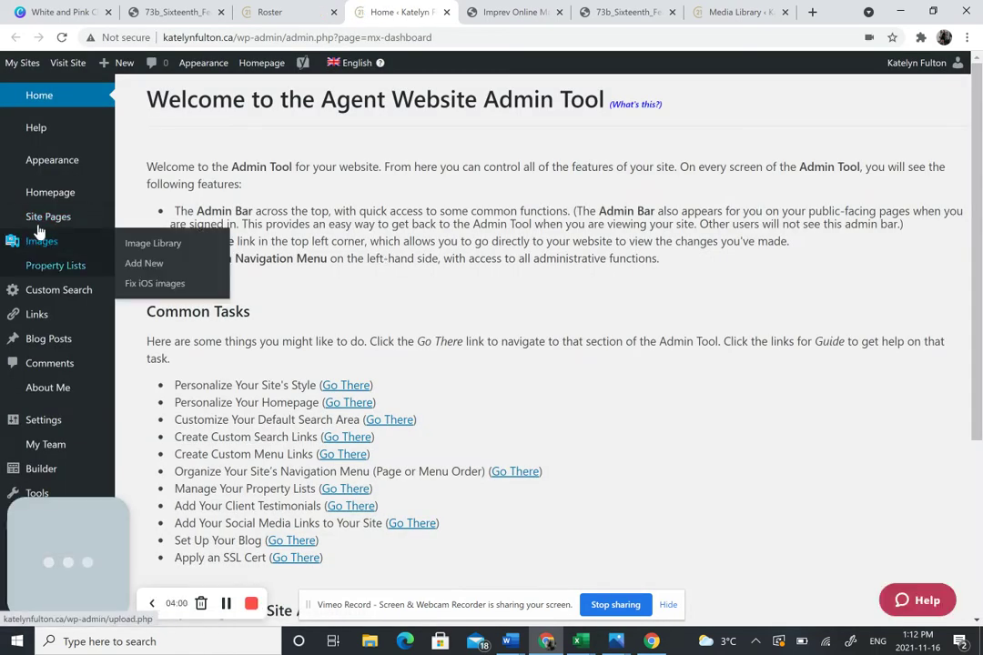
left_click(148, 245)
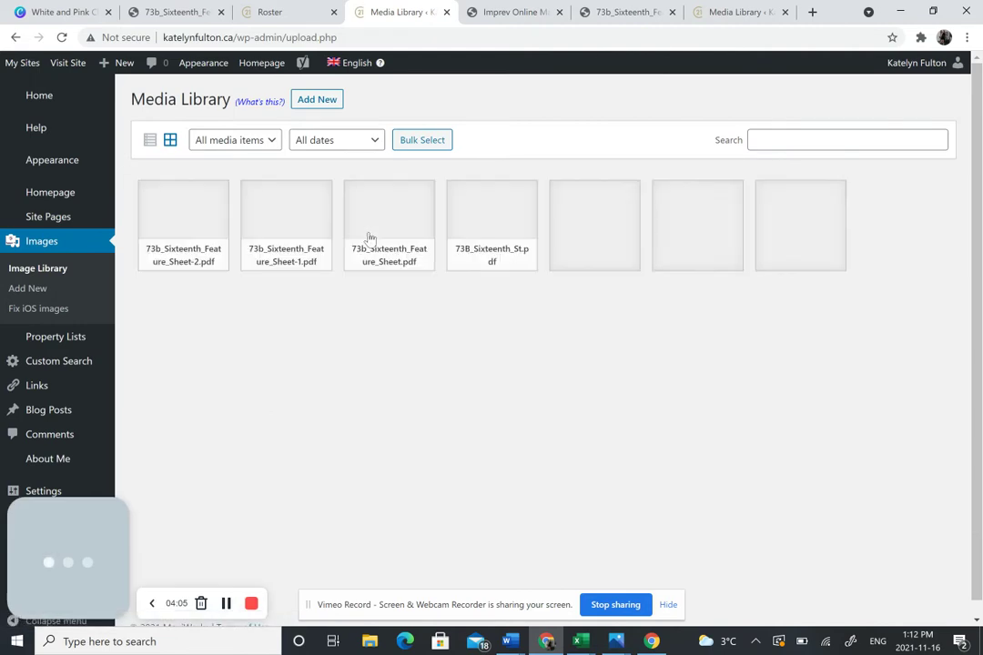
left_click(315, 102)
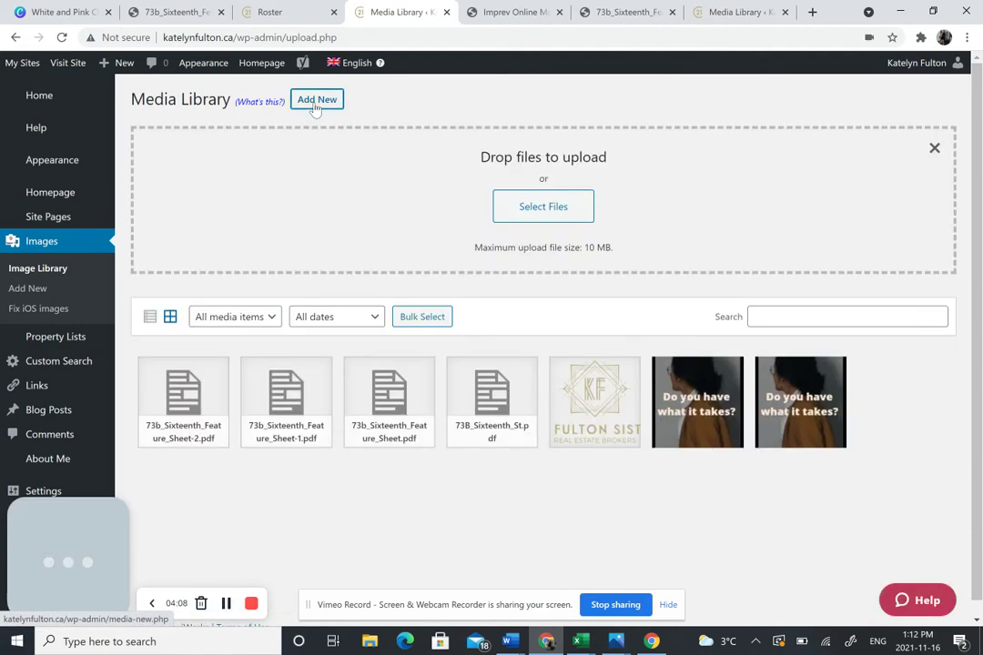
left_click(544, 207)
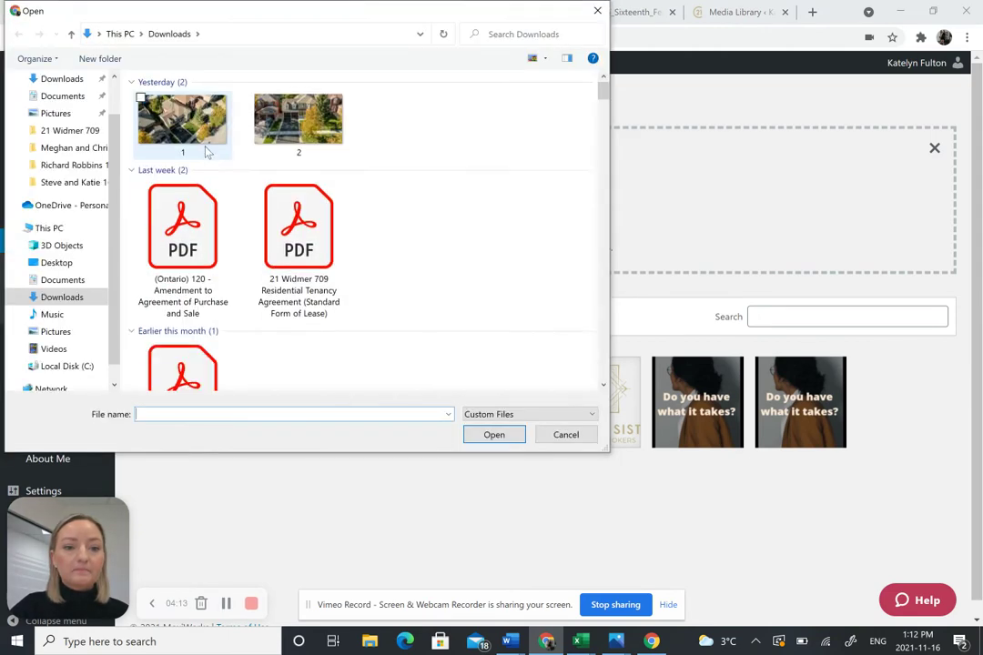
left_click(208, 157)
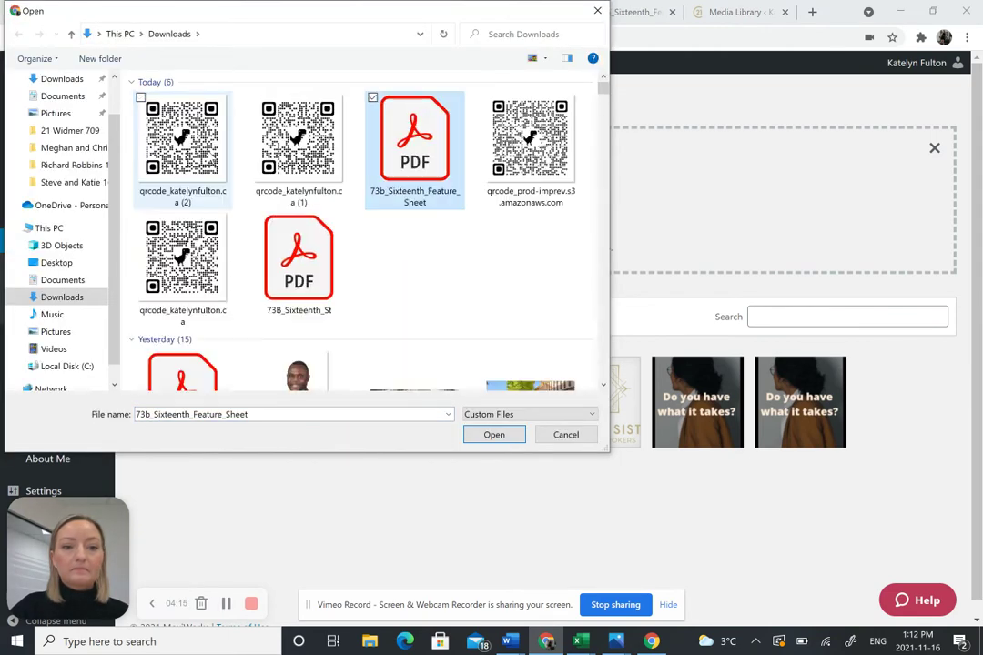
double_click(401, 162)
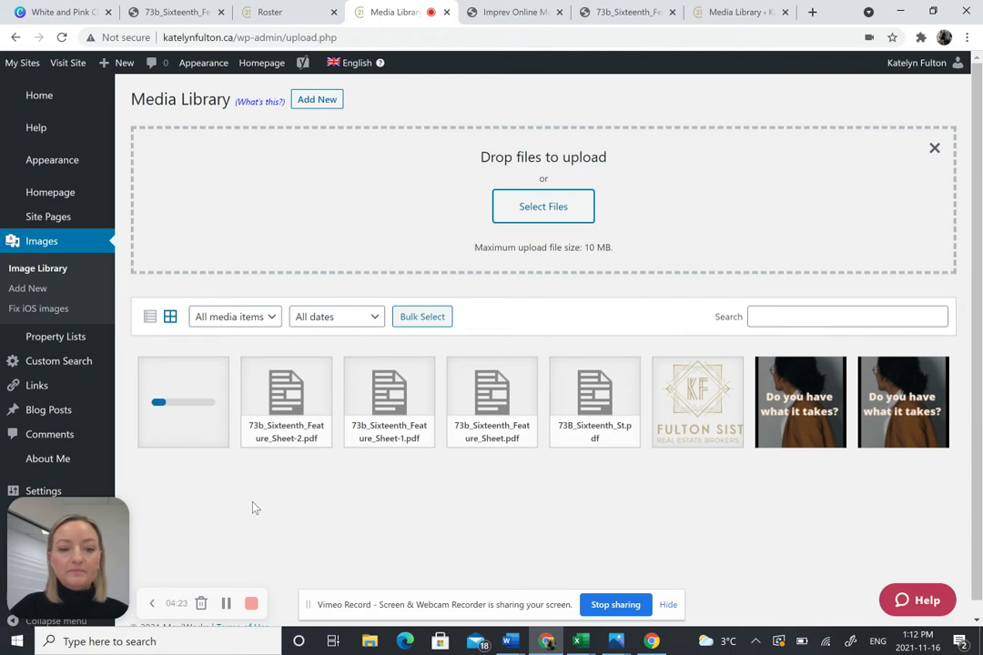
left_click(300, 404)
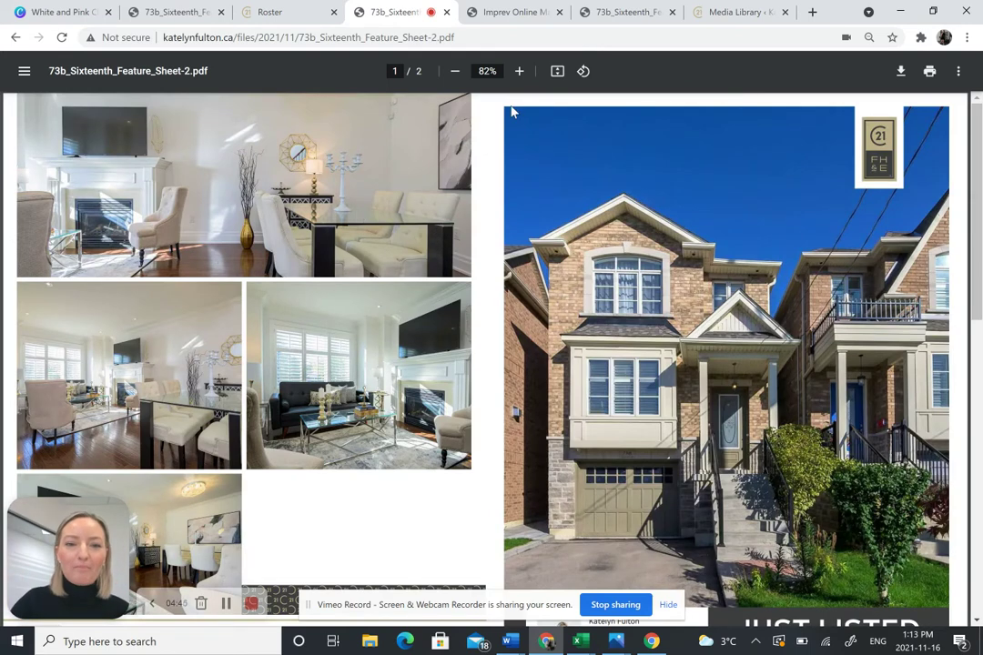
Create a QR code for the hosted PDF's address, download it as a PNG, and open it.
right_click(474, 227)
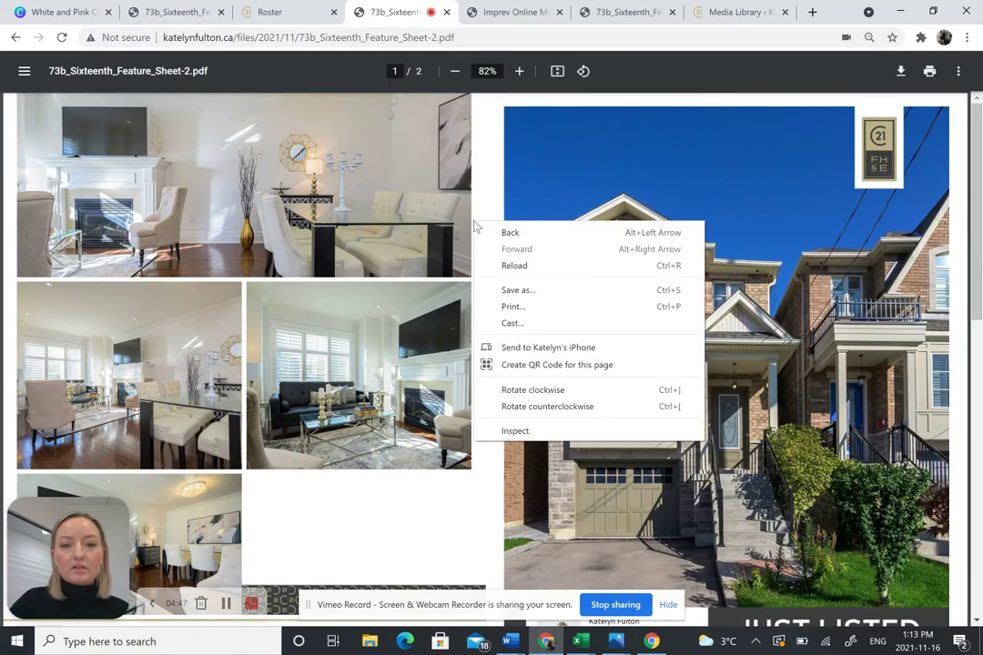
left_click(557, 365)
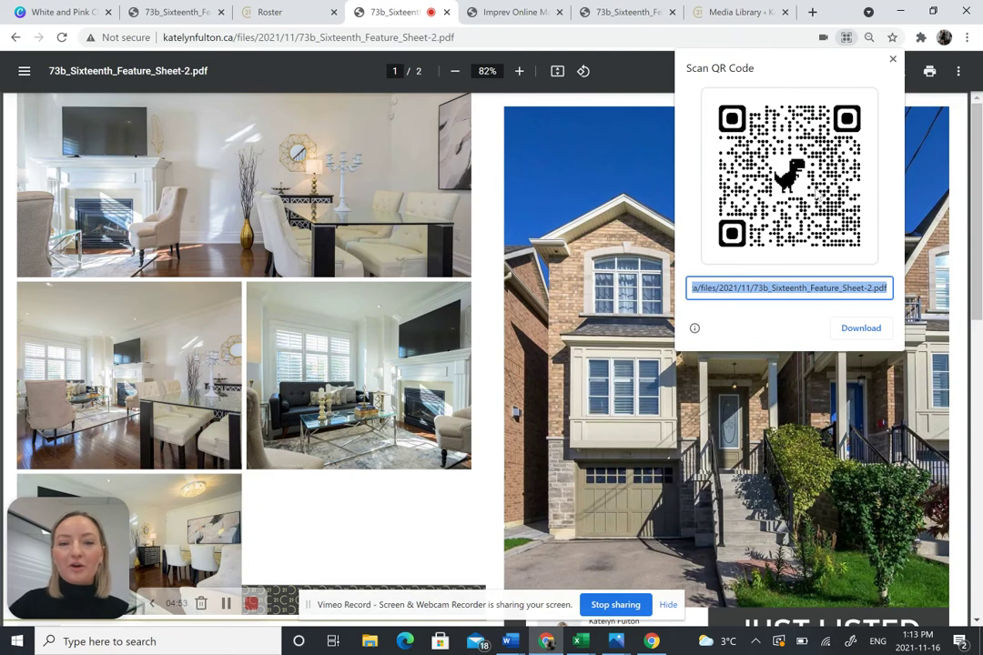
left_click(857, 329)
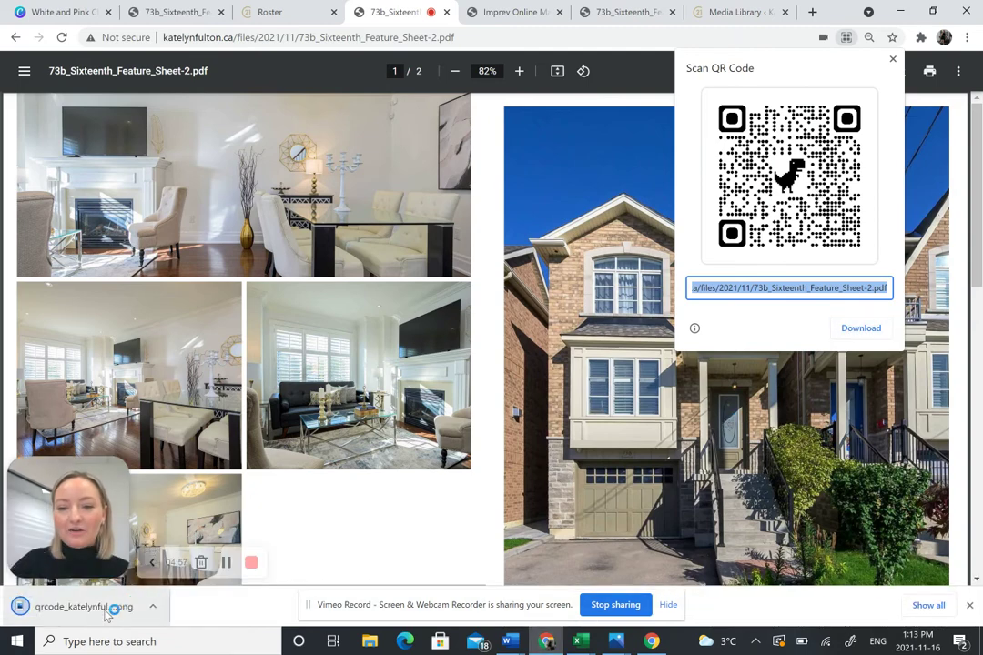
left_click(97, 606)
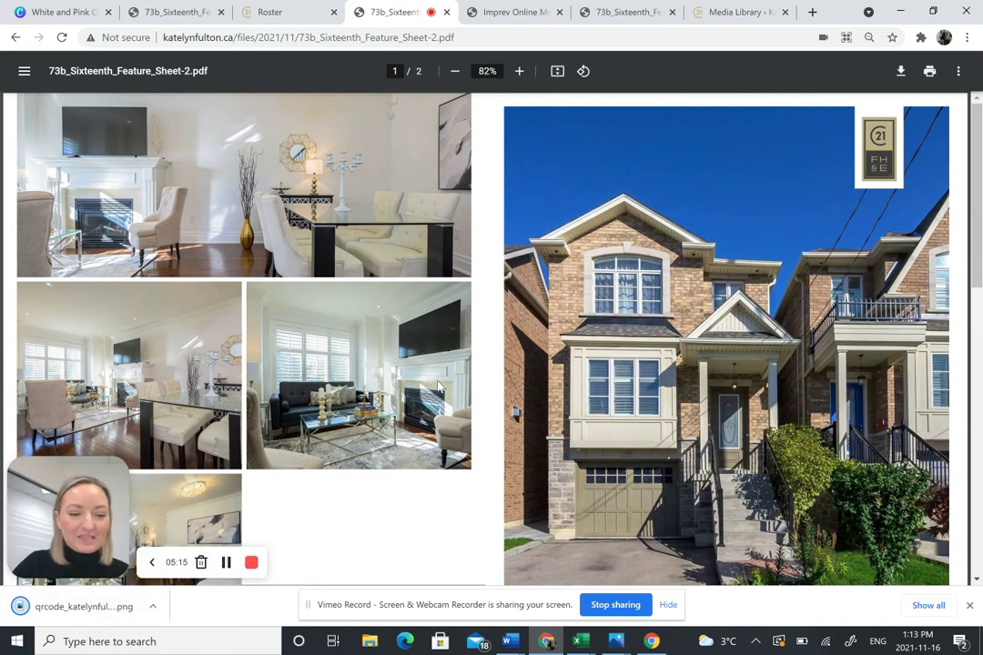
scroll(446, 391, "down", 1)
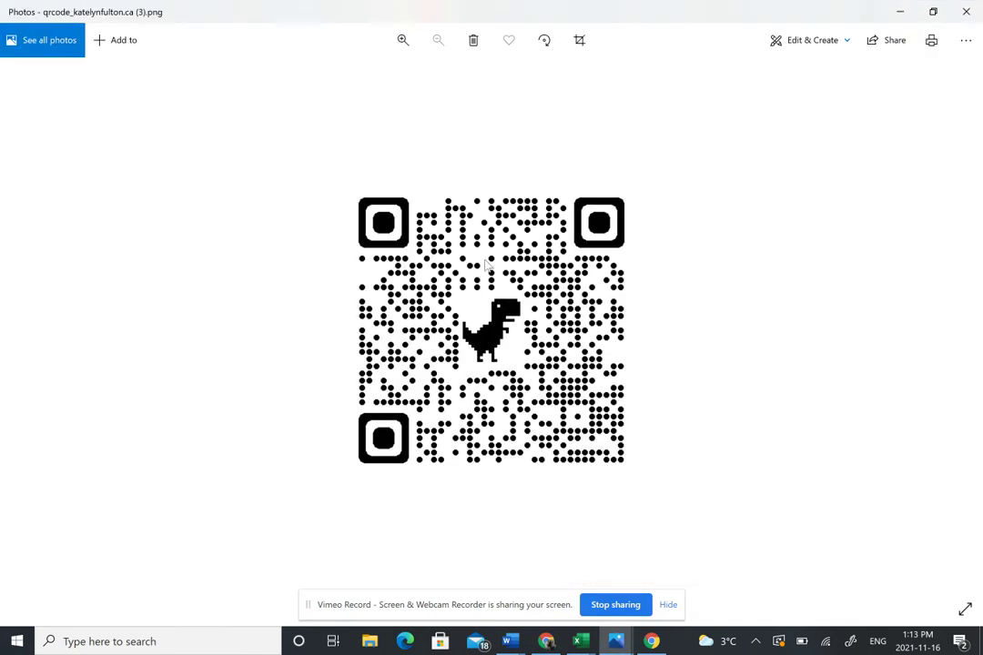
Copy the QR code image in Photos and close the viewer.
right_click(479, 281)
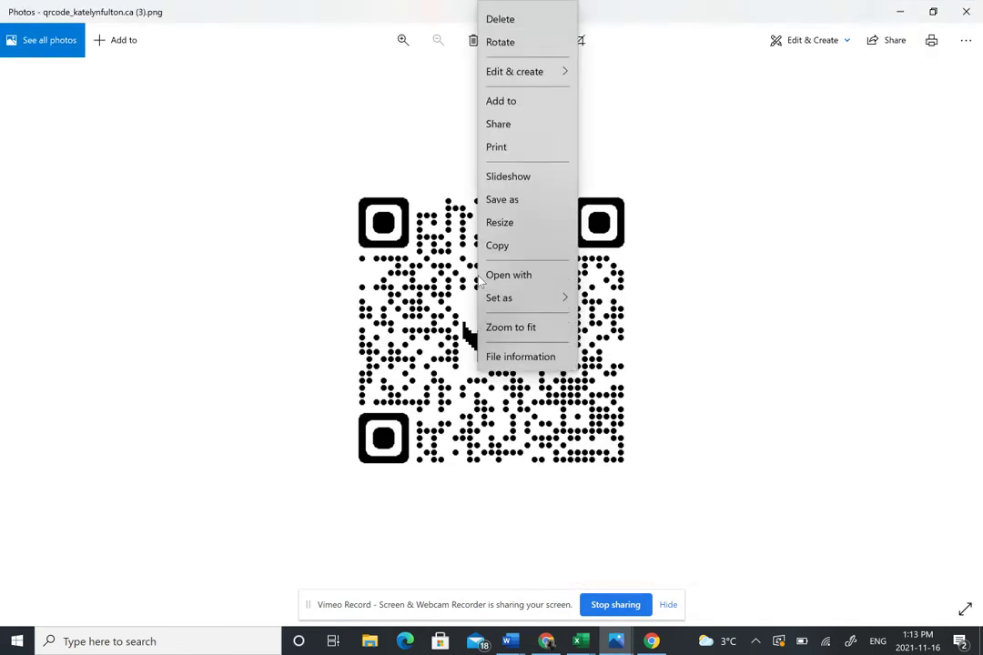
left_click(498, 265)
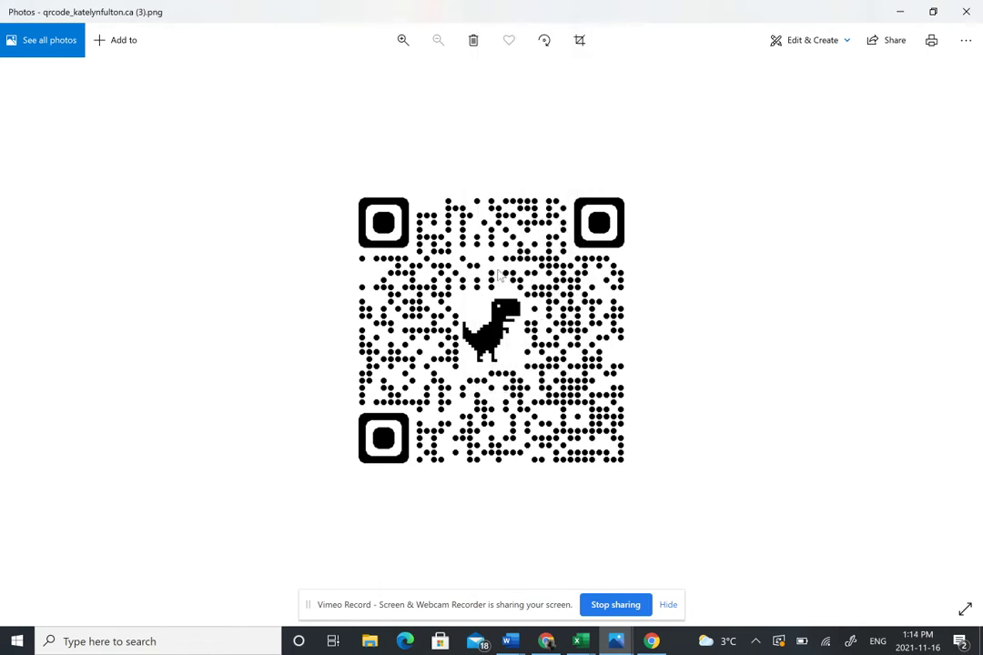
left_click(899, 11)
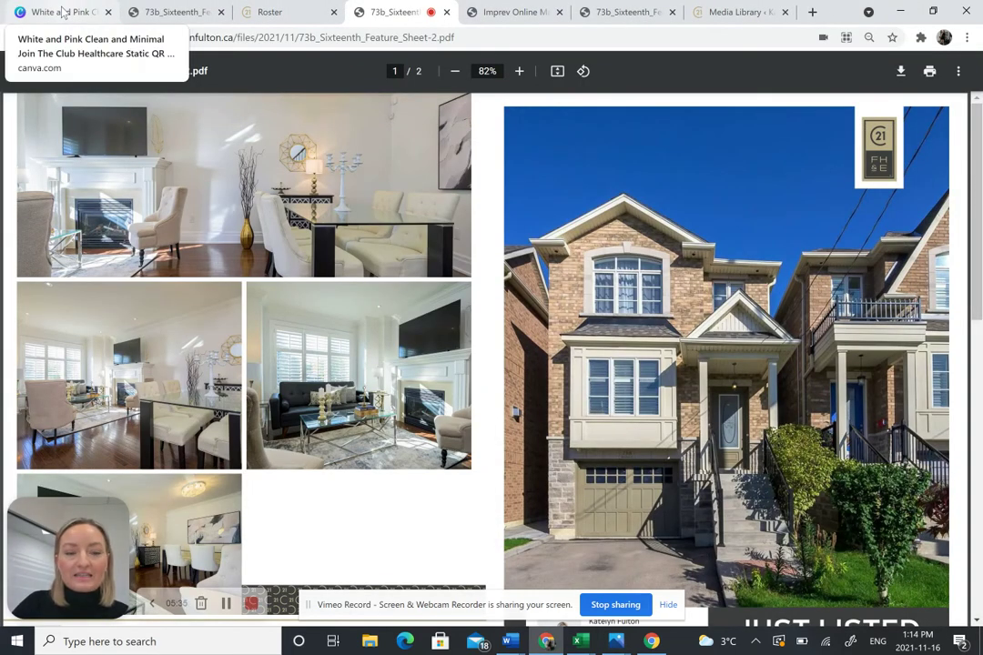
Add a blank second page to the feature sheet design and paste the QR code onto it.
left_click(64, 13)
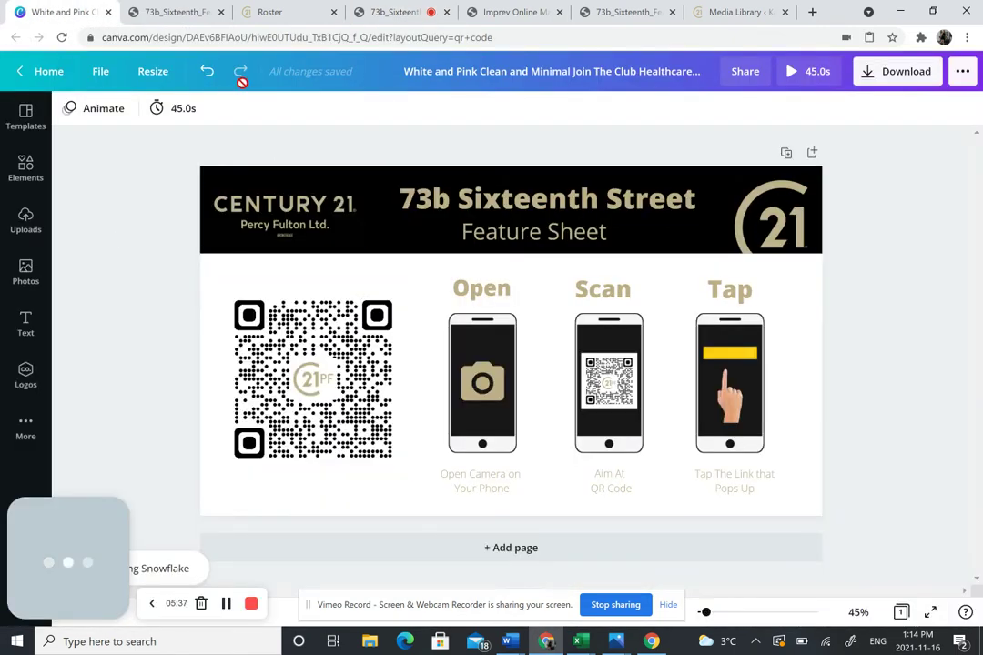
left_click(502, 547)
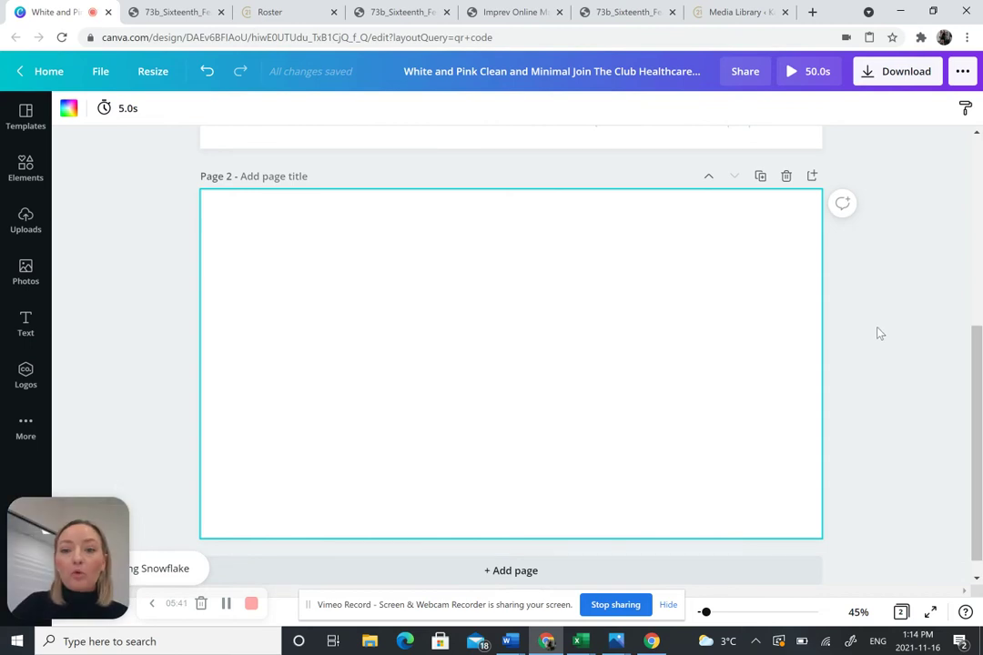
scroll(875, 336, "up", 4)
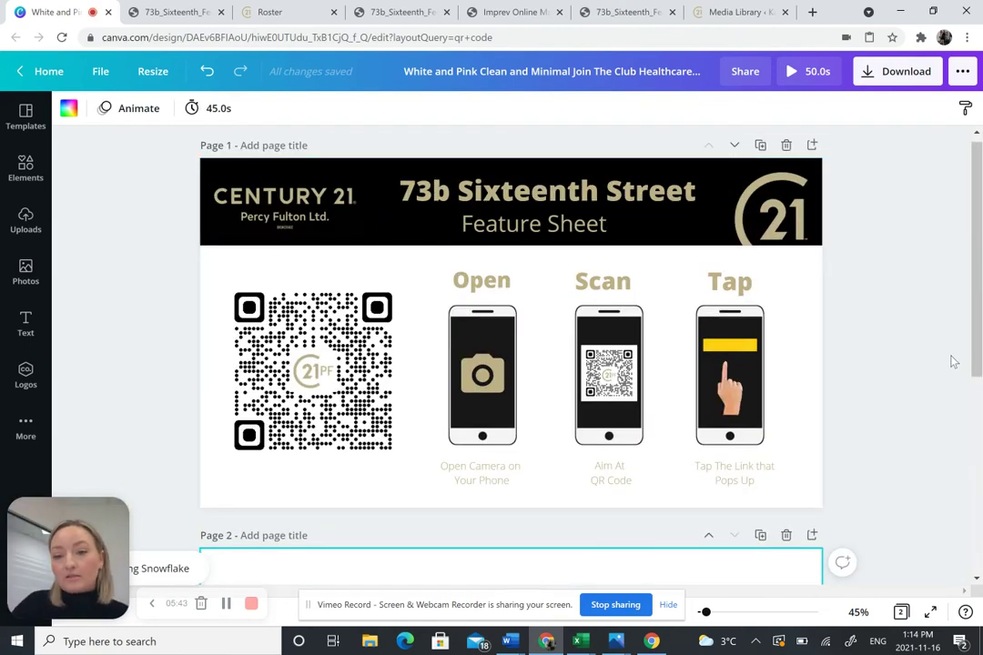
scroll(947, 369, "down", 3)
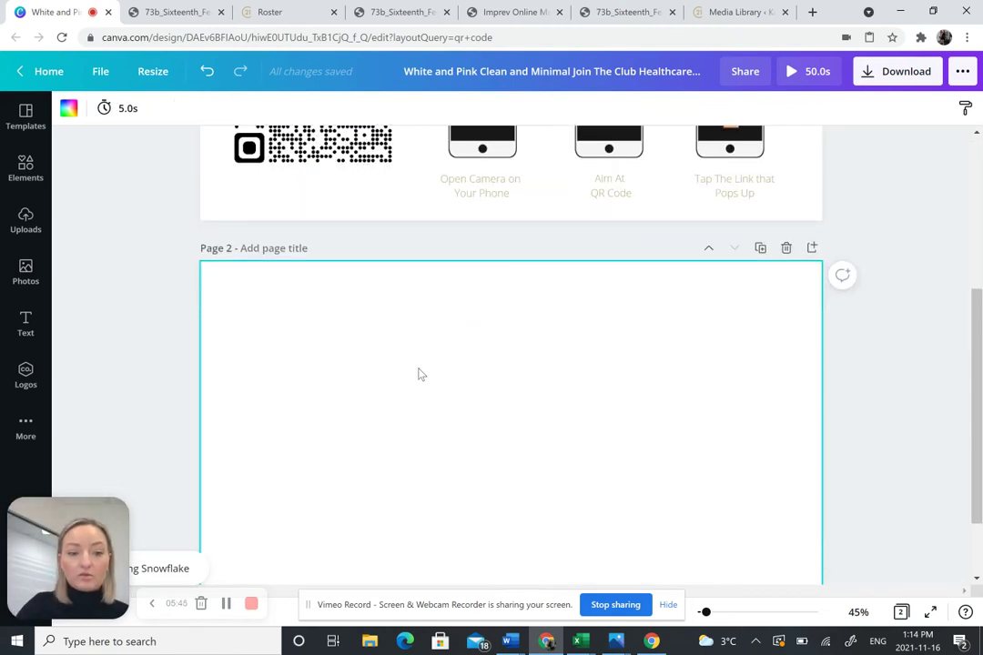
scroll(422, 372, "down", 1)
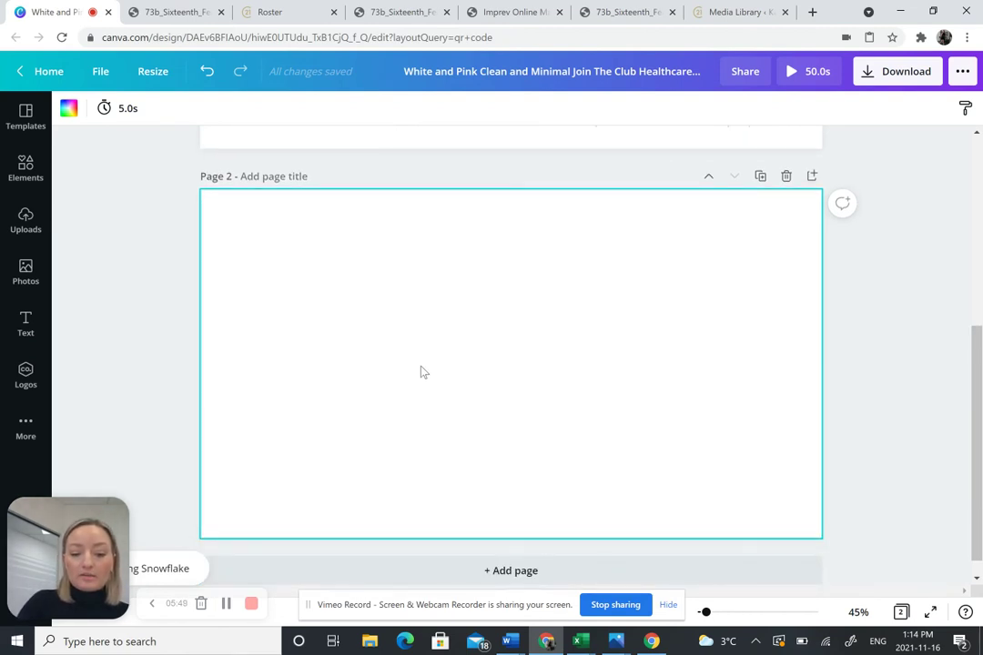
key("ctrl+v")
Move the Page 2 QR code up and slightly left, and adjust page 1's QR centre logo.
right_click(432, 304)
left_click(684, 335)
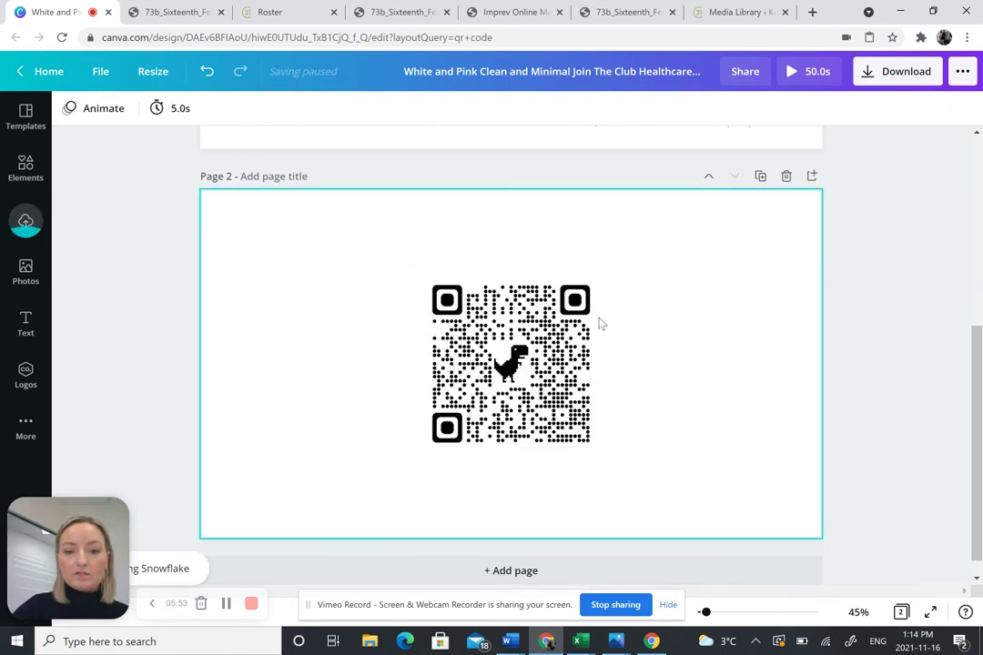
scroll(648, 333, "up", 3)
scroll(644, 337, "down", 1)
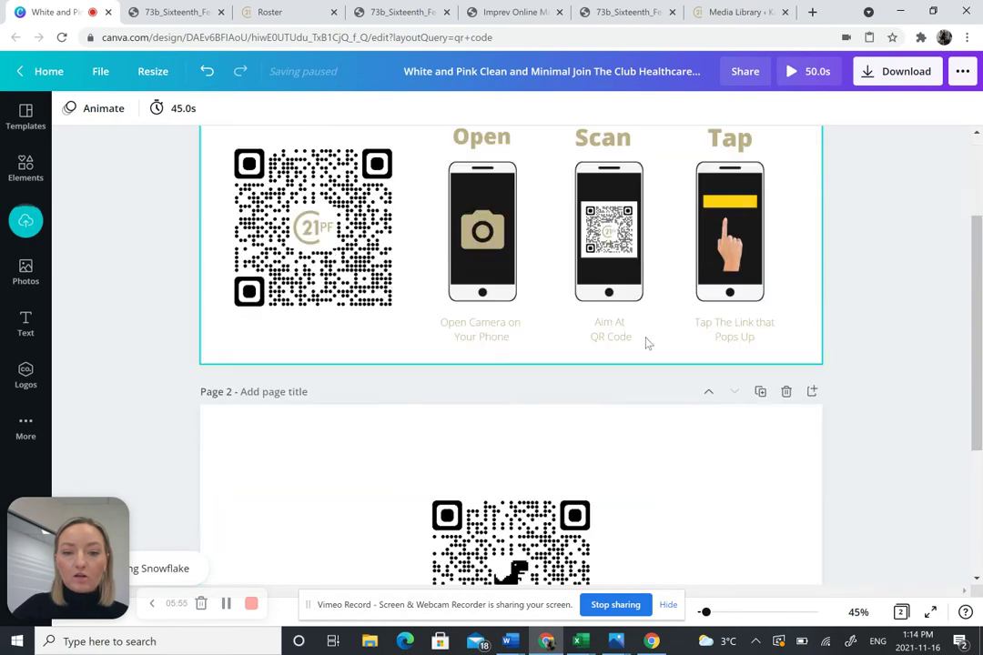
left_click(544, 544)
left_click_drag(546, 544, 538, 508)
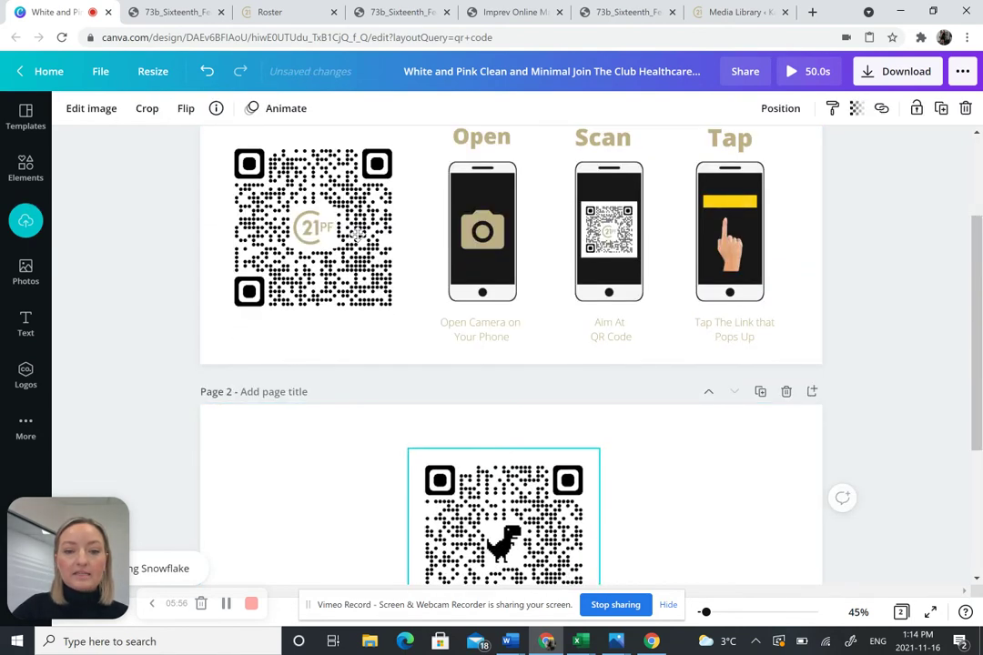
scroll(553, 230, "up", 2)
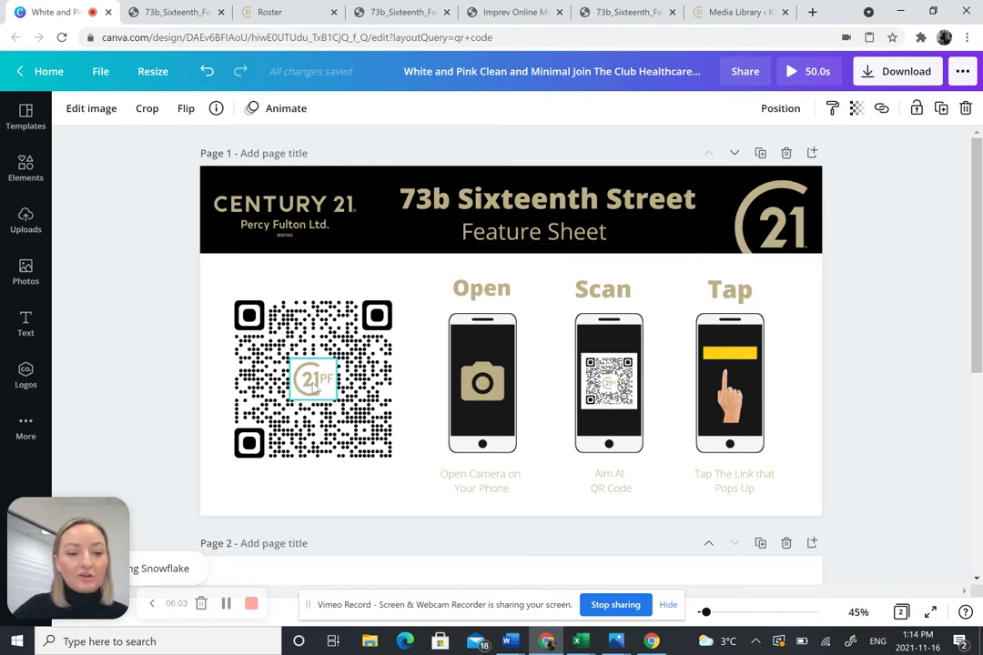
mouse_move(315, 376)
left_mouse_down()
mouse_move(343, 406)
mouse_move(345, 393)
mouse_move(313, 372)
left_mouse_up()
left_click(876, 285)
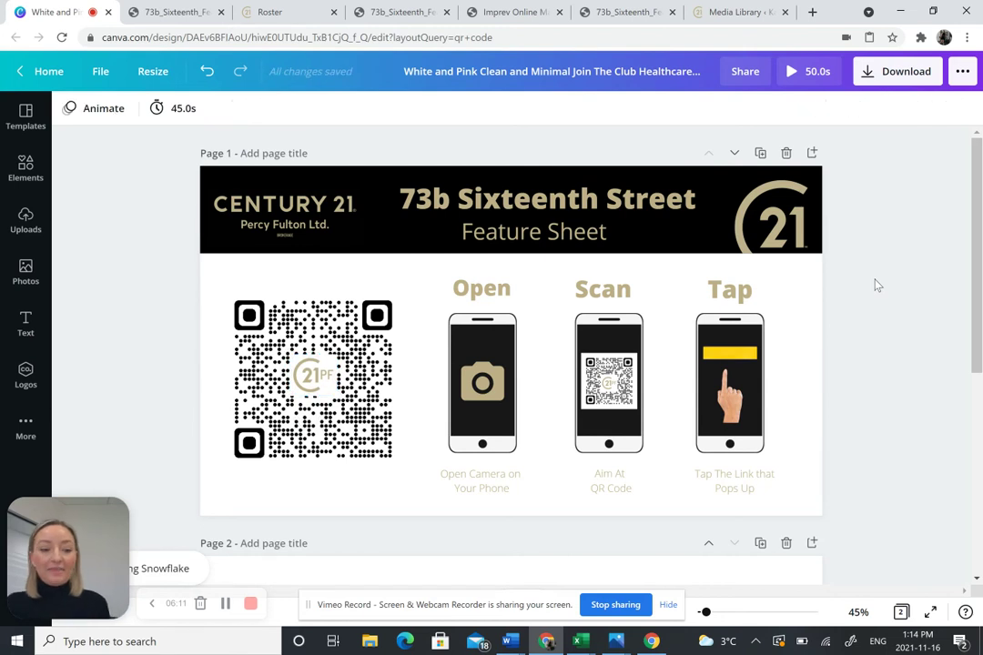